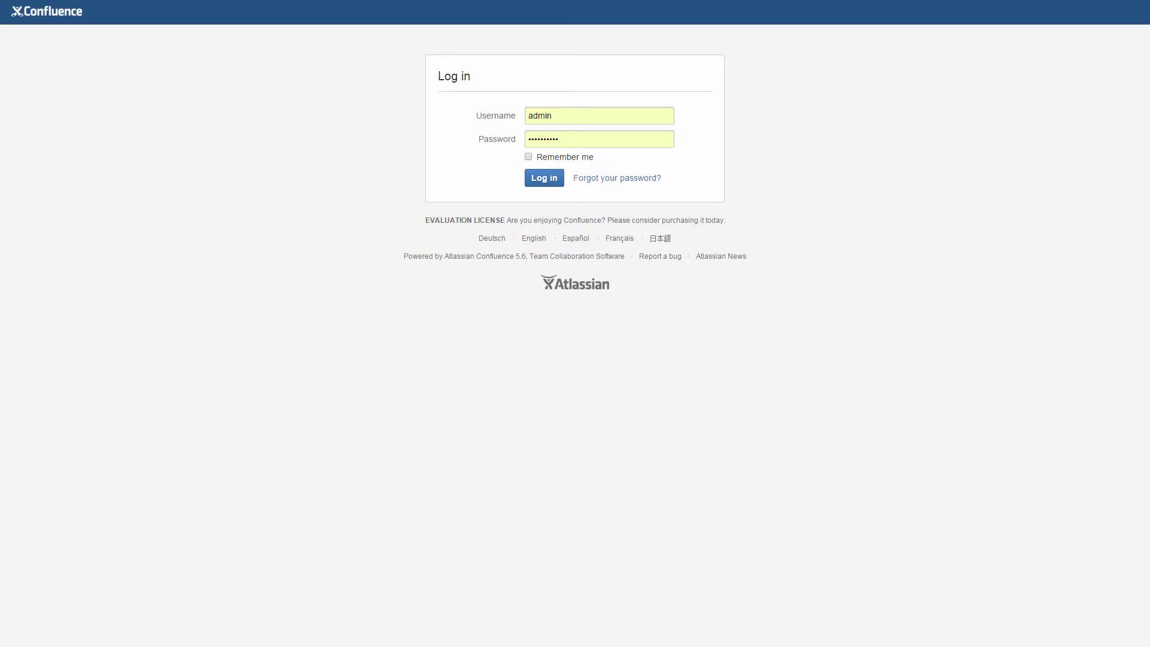
Step: Log in to Confluence as admin and open the cog administration menu
{"action": "left_click", "coordinate": [544, 179]}
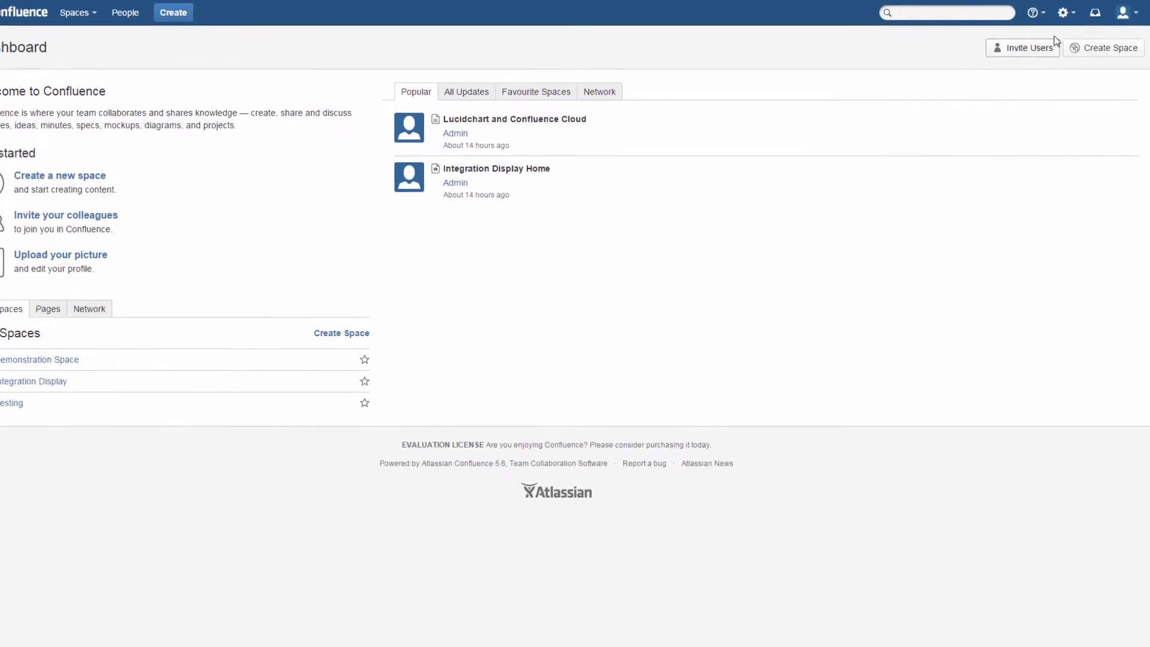
{"action": "left_click", "coordinate": [1063, 11]}
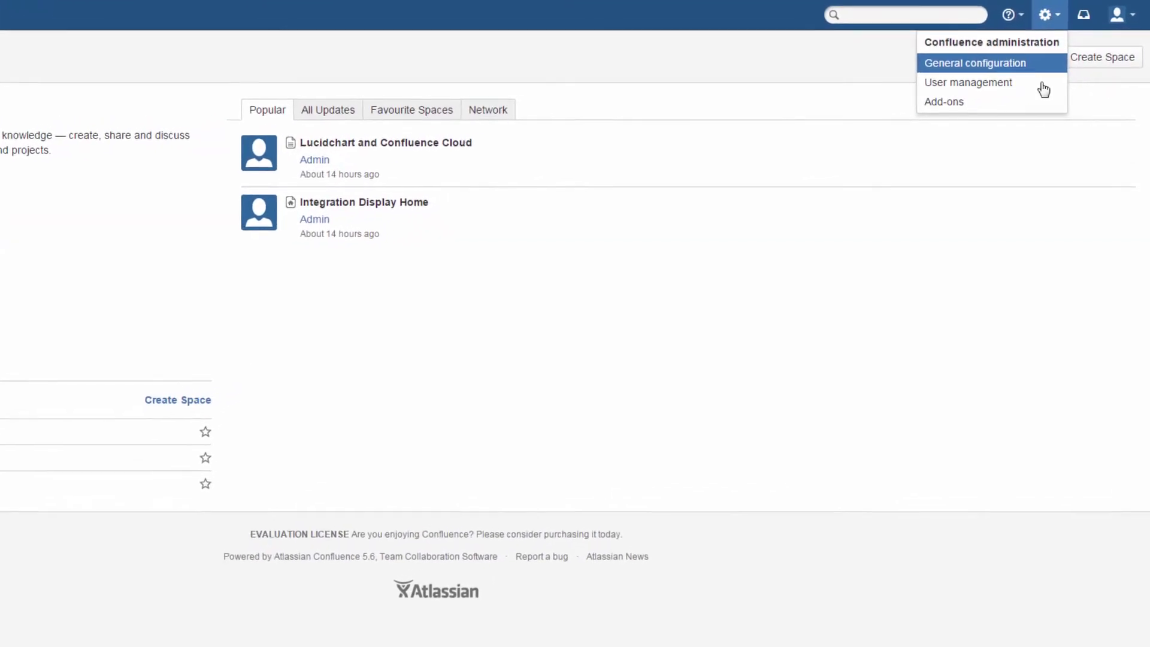
Step: Search the marketplace for 'Lucidchart', install it, and open Lucidchart Plugin under Manage
{"action": "left_click", "coordinate": [983, 101]}
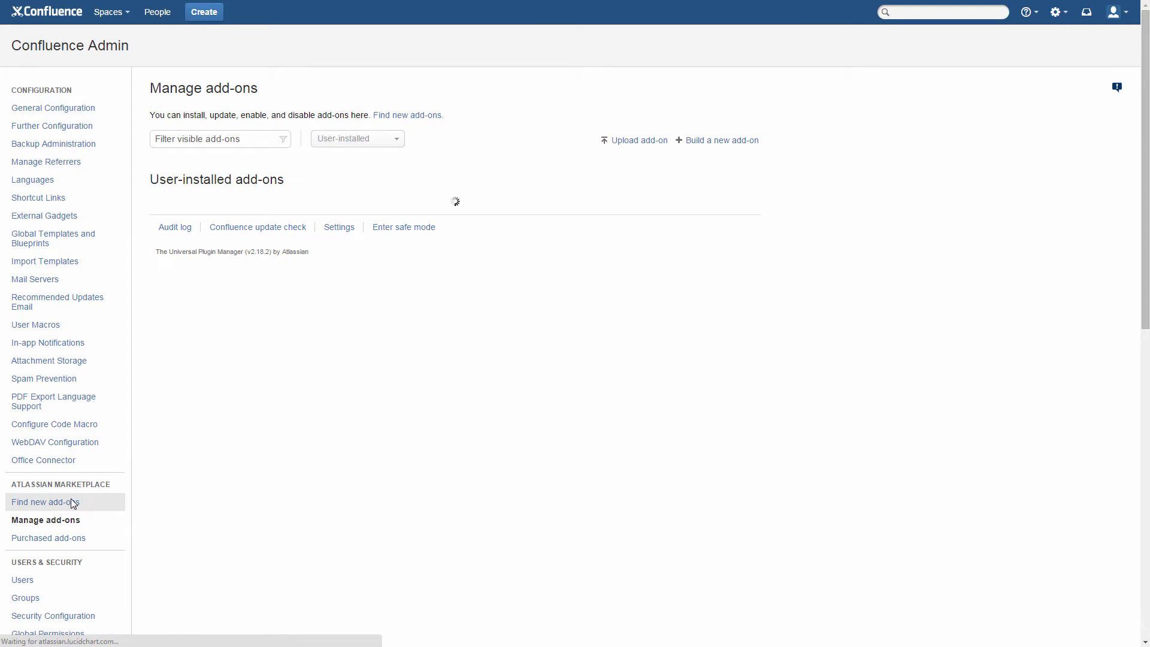
{"action": "left_click", "coordinate": [45, 501]}
{"action": "left_click", "coordinate": [203, 323]}
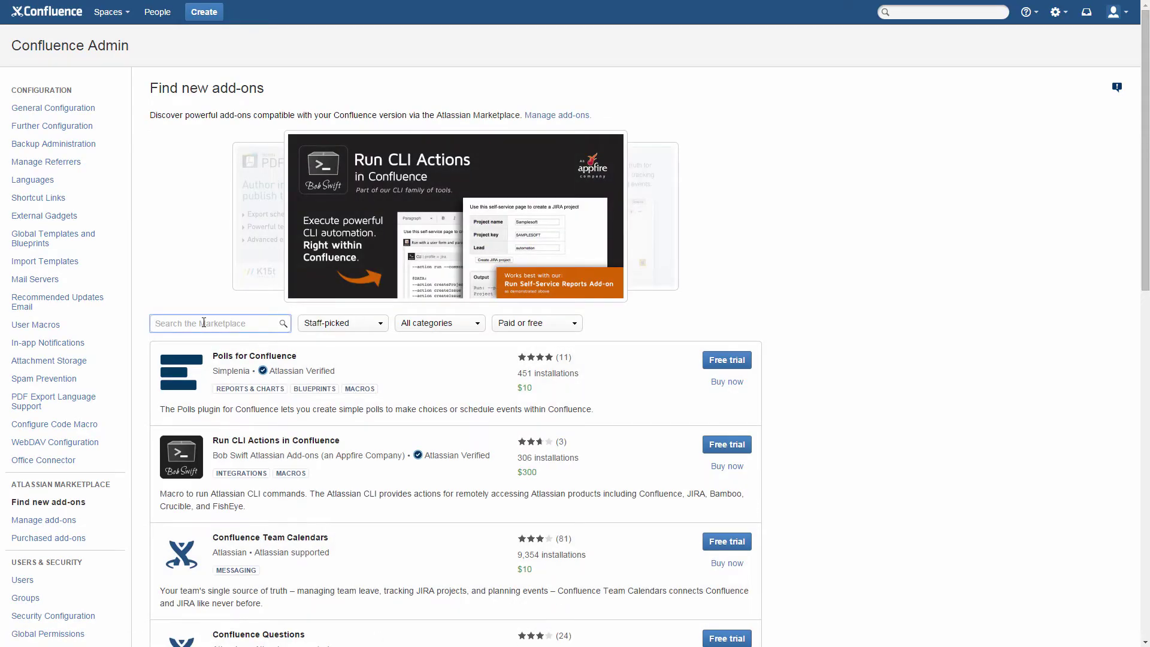
{"action": "type", "text": "Lucidchart"}
{"action": "key", "text": "Return"}
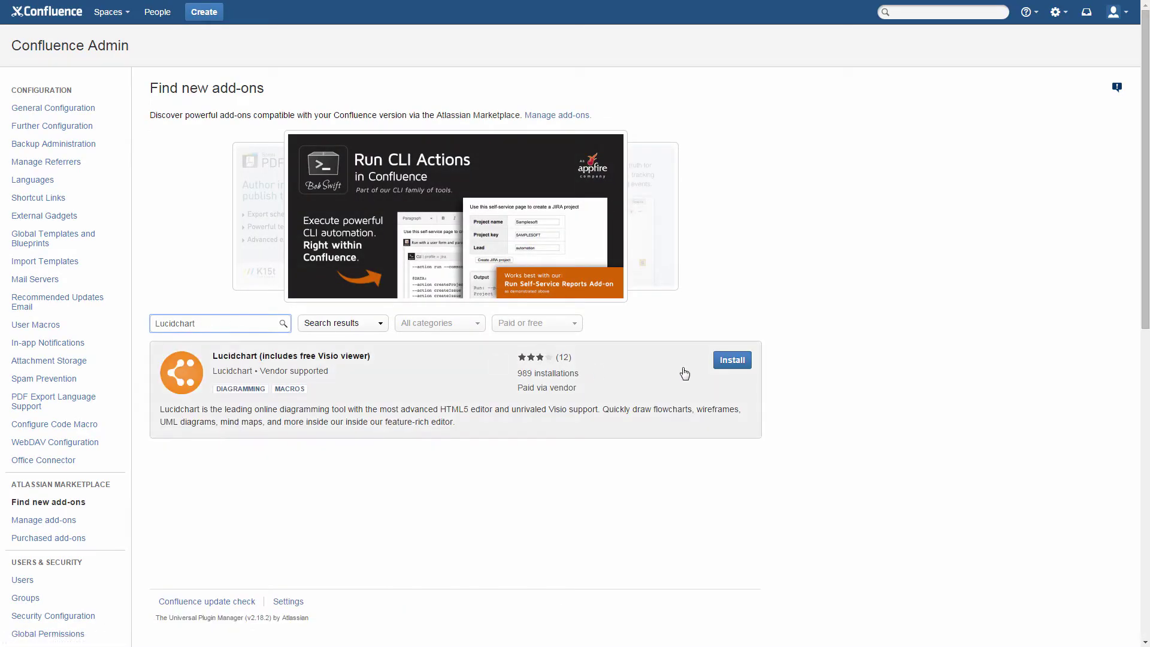
{"action": "left_click", "coordinate": [732, 359]}
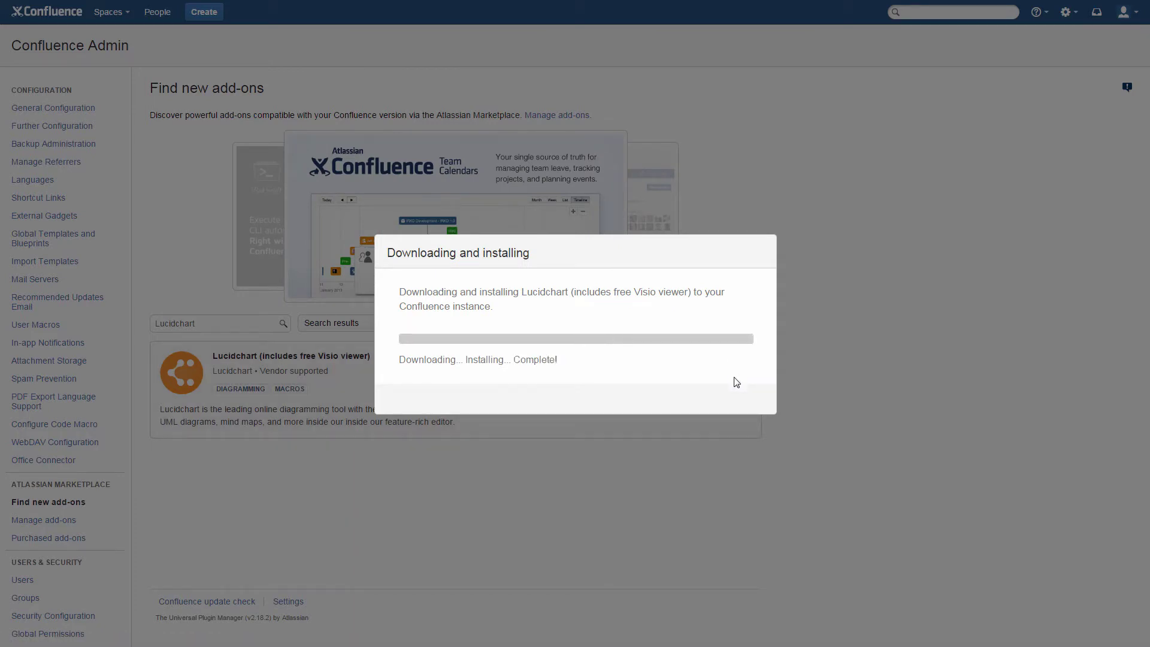
{"action": "left_click", "coordinate": [732, 395]}
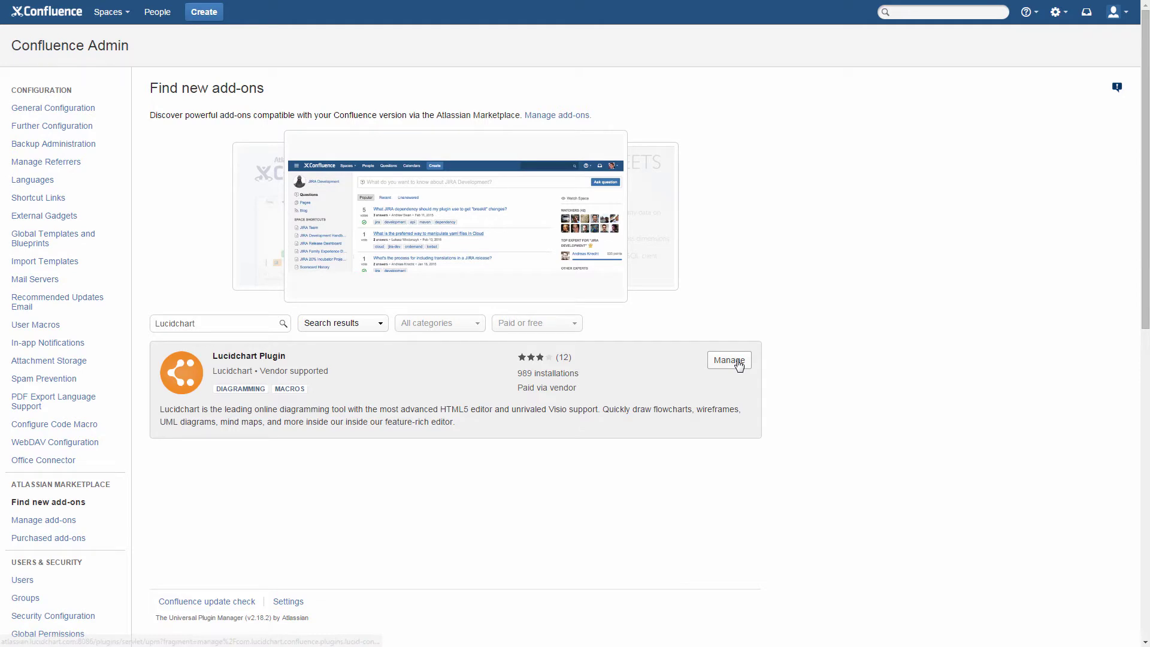
{"action": "left_click", "coordinate": [730, 361]}
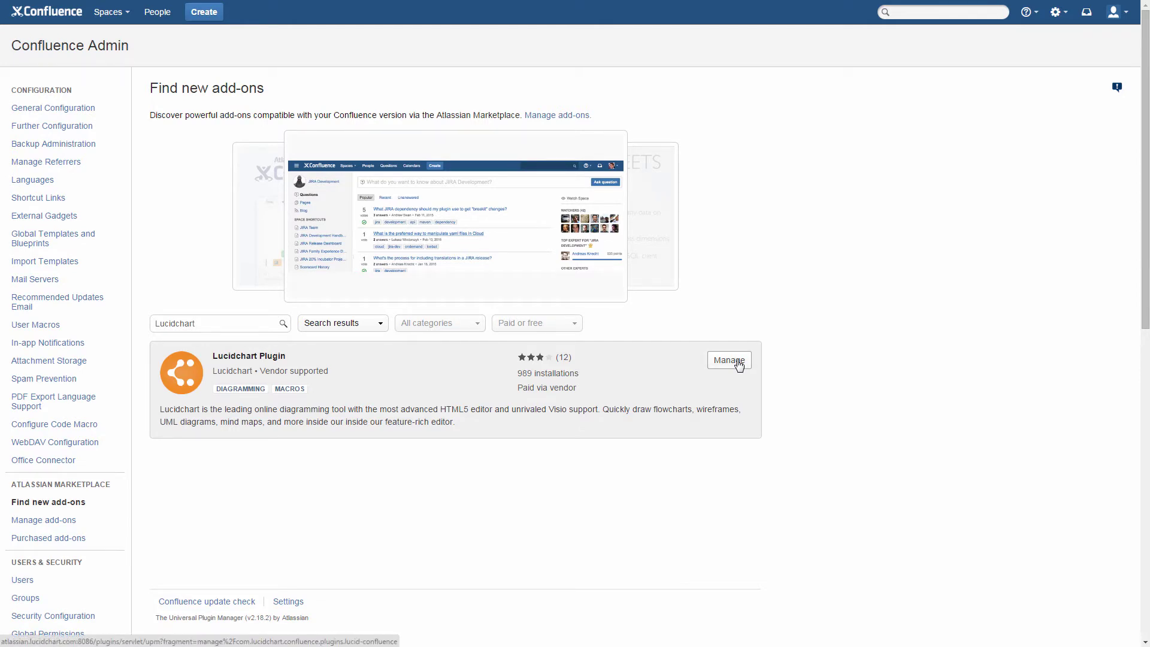
Step: Generate a new API key pair under Manage Confluence and copy the API key
{"action": "left_click", "coordinate": [189, 68]}
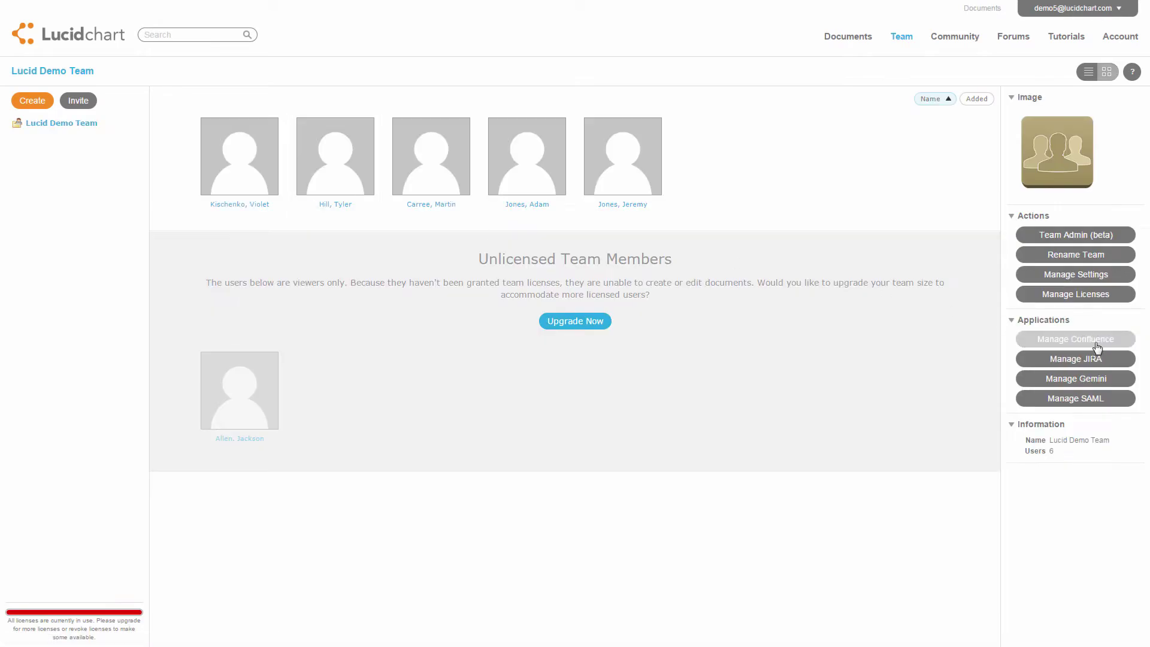
{"action": "left_click", "coordinate": [1097, 346]}
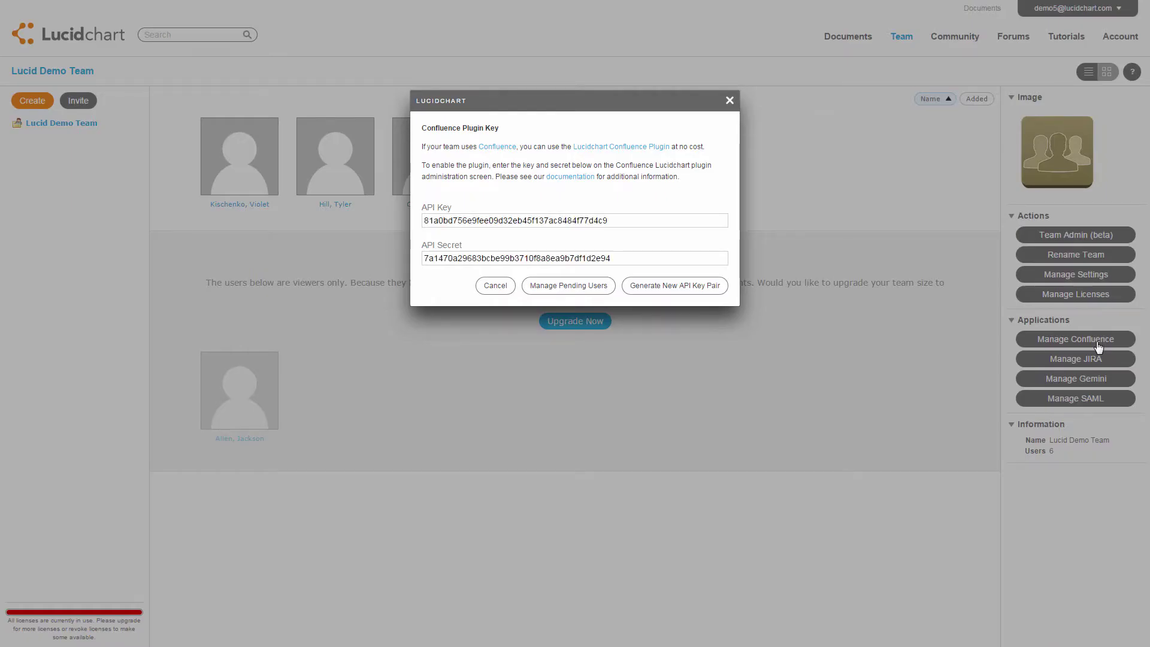
{"action": "left_click", "coordinate": [671, 288]}
{"action": "left_click_drag", "start_coordinate": [614, 220], "coordinate": [374, 205]}
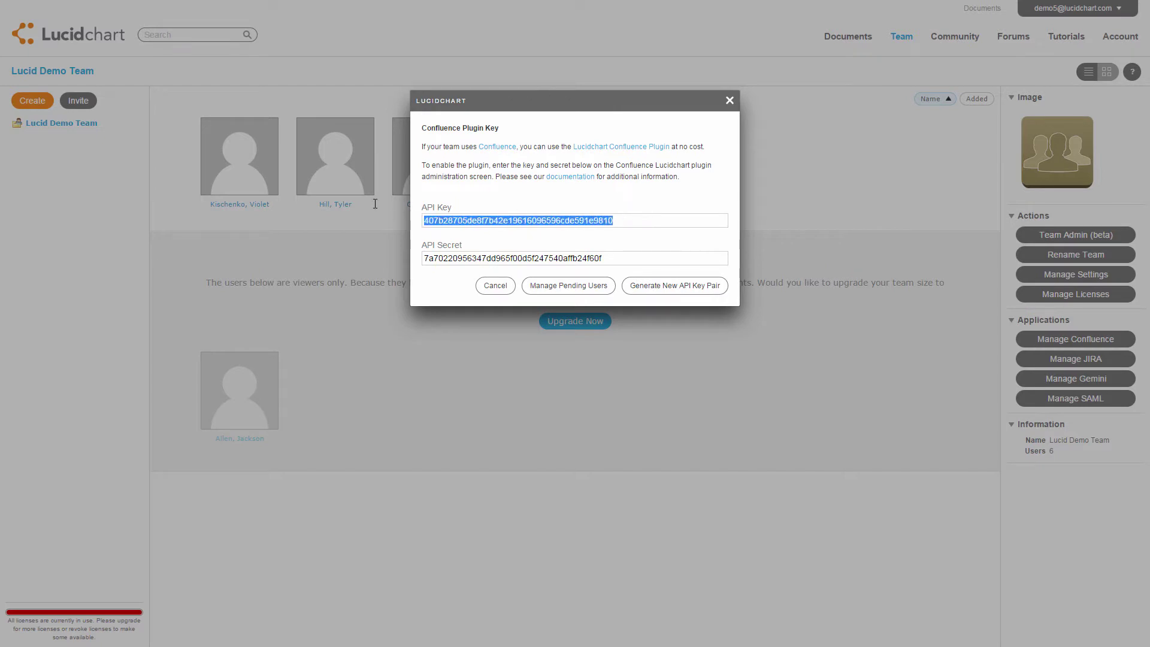
{"action": "key", "text": "ctrl+c"}
{"action": "key", "text": "alt+Tab"}
Step: Replace the Key field with the new API key and copy Lucidchart's API Secret
{"action": "left_click_drag", "start_coordinate": [355, 288], "coordinate": [170, 286]}
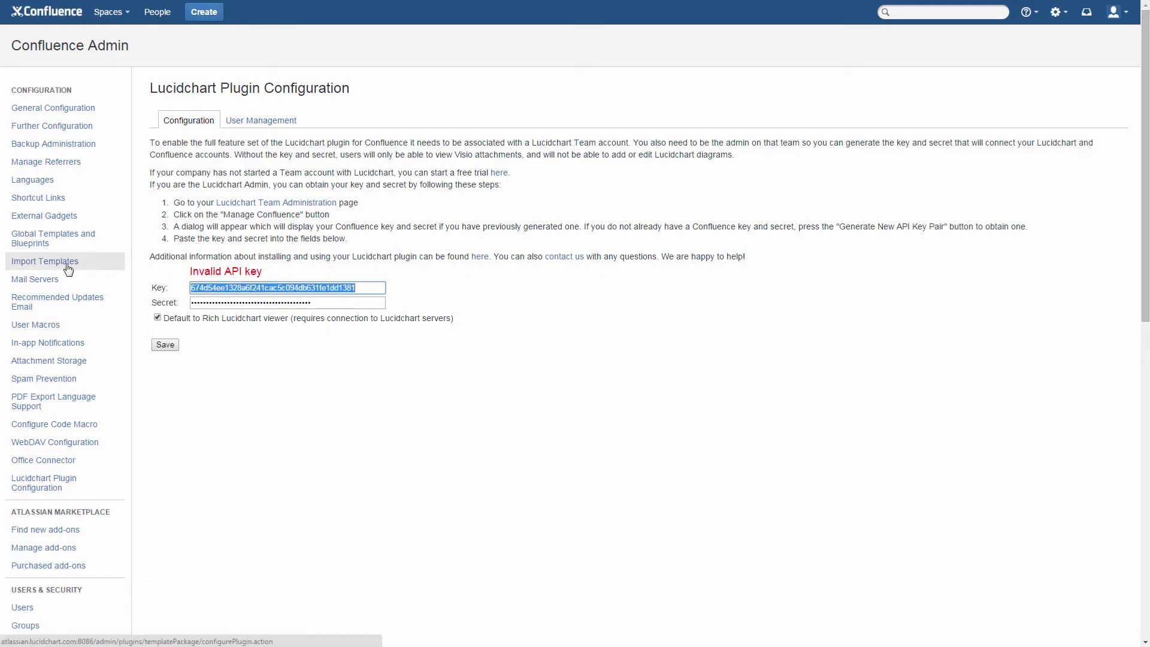
{"action": "key", "text": "ctrl+v"}
{"action": "key", "text": "alt+Tab"}
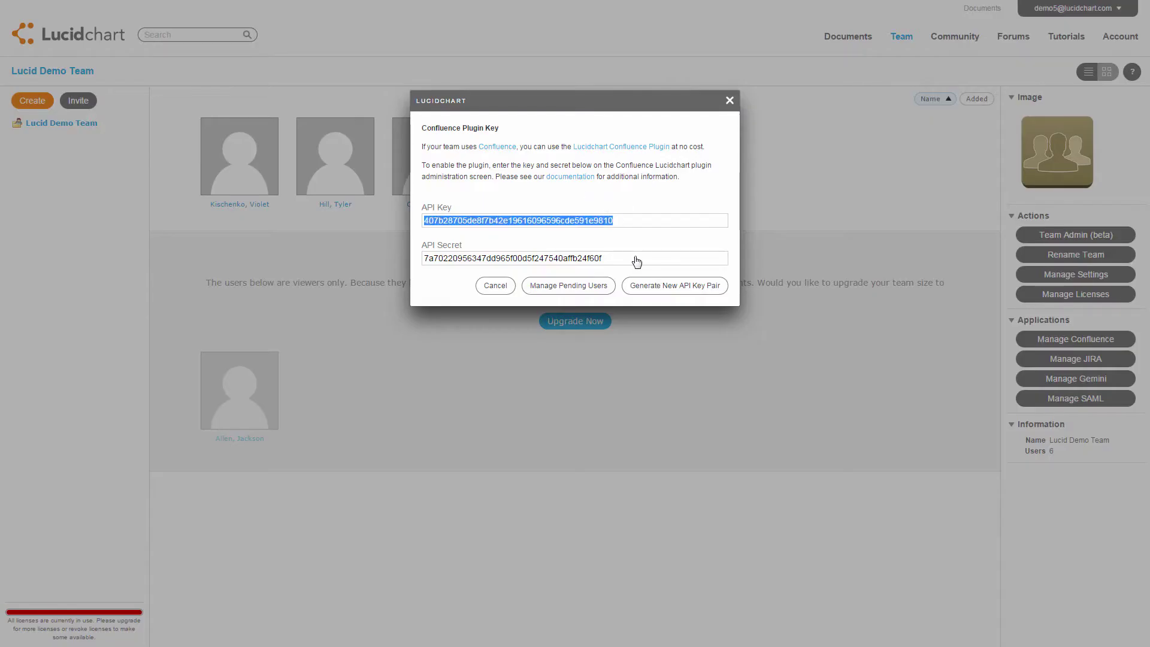
{"action": "left_click_drag", "start_coordinate": [603, 258], "coordinate": [425, 258]}
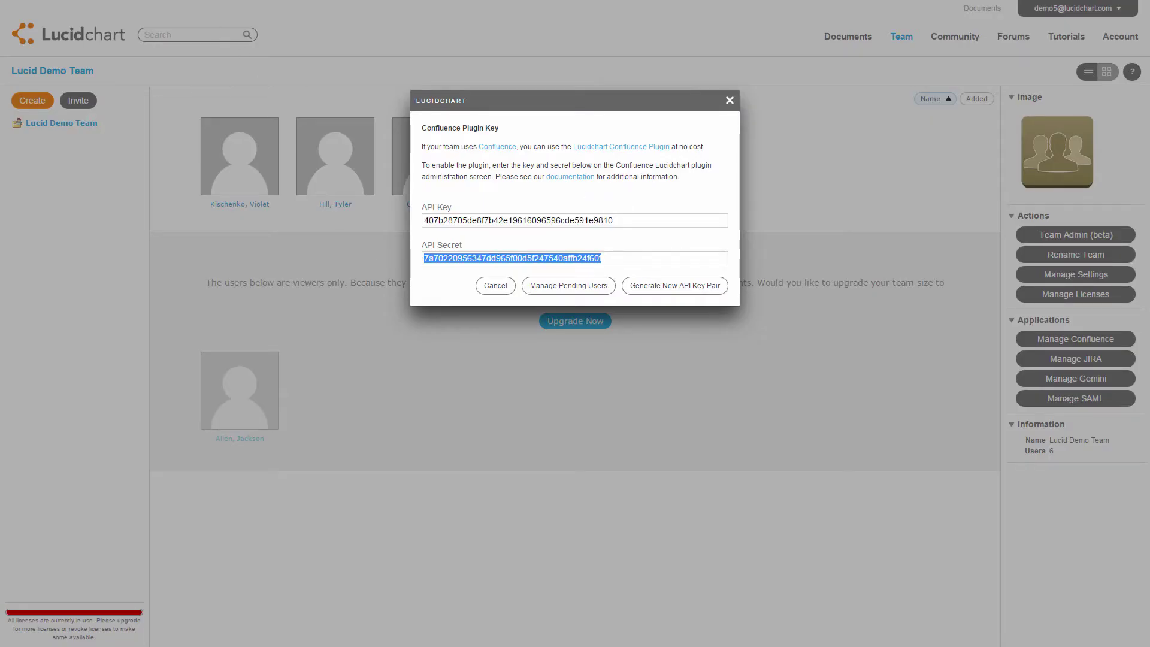
{"action": "key", "text": "ctrl+c"}
{"action": "key", "text": "alt+Tab"}
Step: Paste the API Secret into the Secret field and save the plugin configuration
{"action": "left_click", "coordinate": [244, 303]}
{"action": "key", "text": "ctrl+v"}
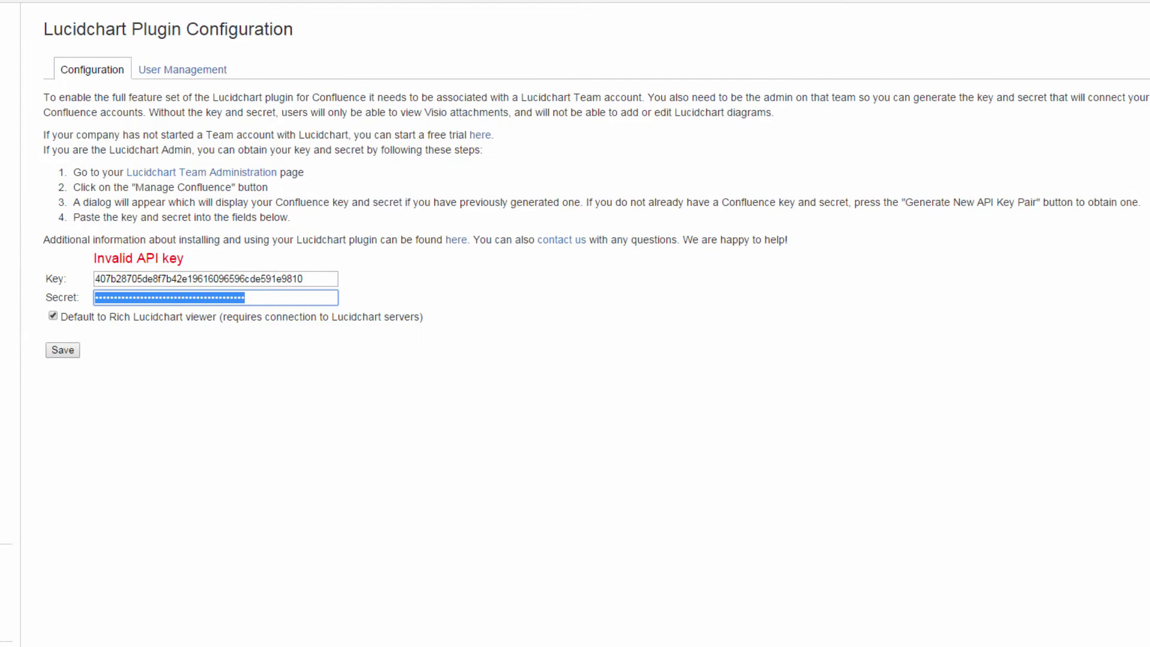
{"action": "left_click", "coordinate": [216, 296]}
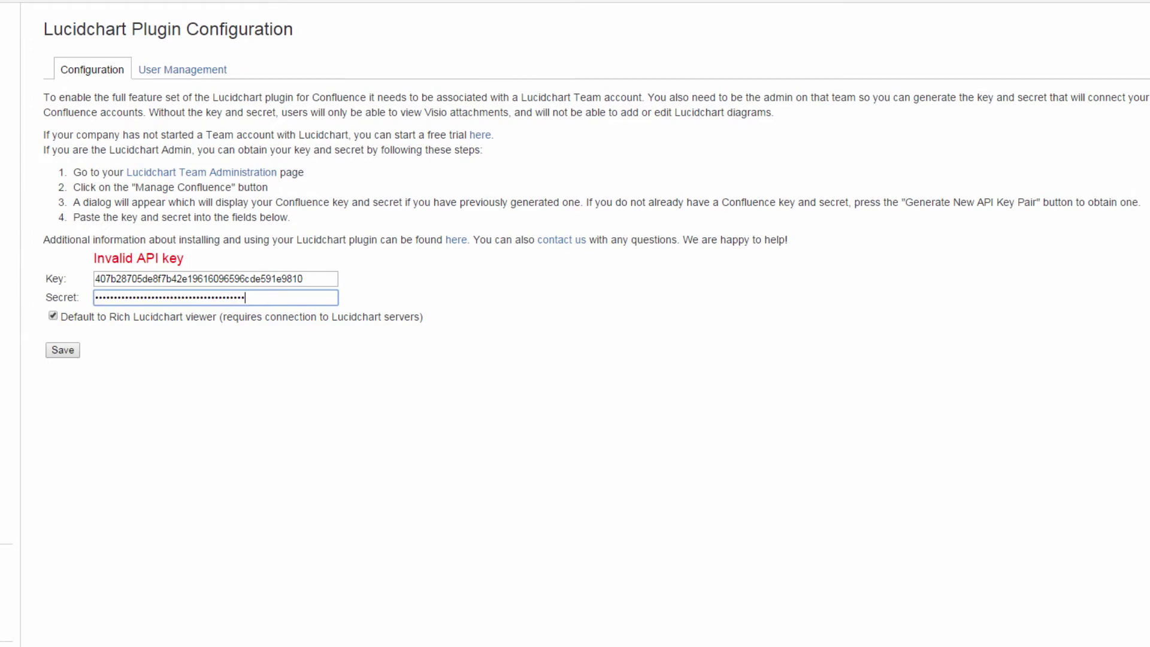
{"action": "left_click", "coordinate": [63, 349]}
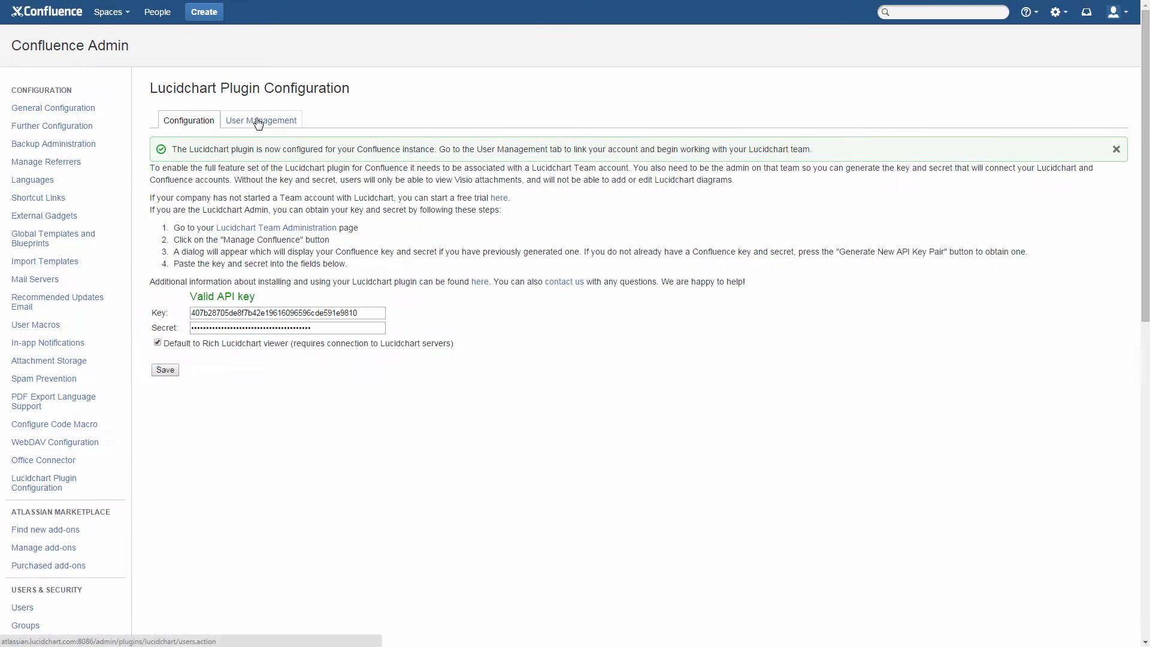
{"action": "left_click", "coordinate": [259, 121]}
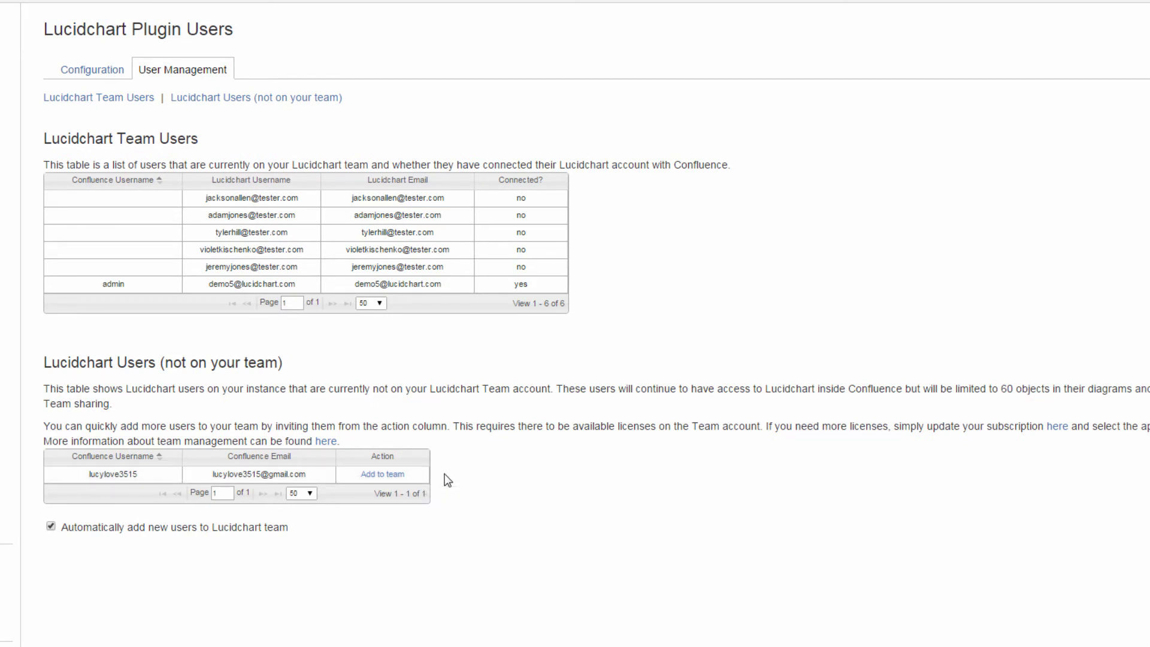
Step: Uncheck and recheck 'Automatically add new users to Lucidchart team'
{"action": "left_click", "coordinate": [51, 526]}
{"action": "left_click", "coordinate": [50, 527]}
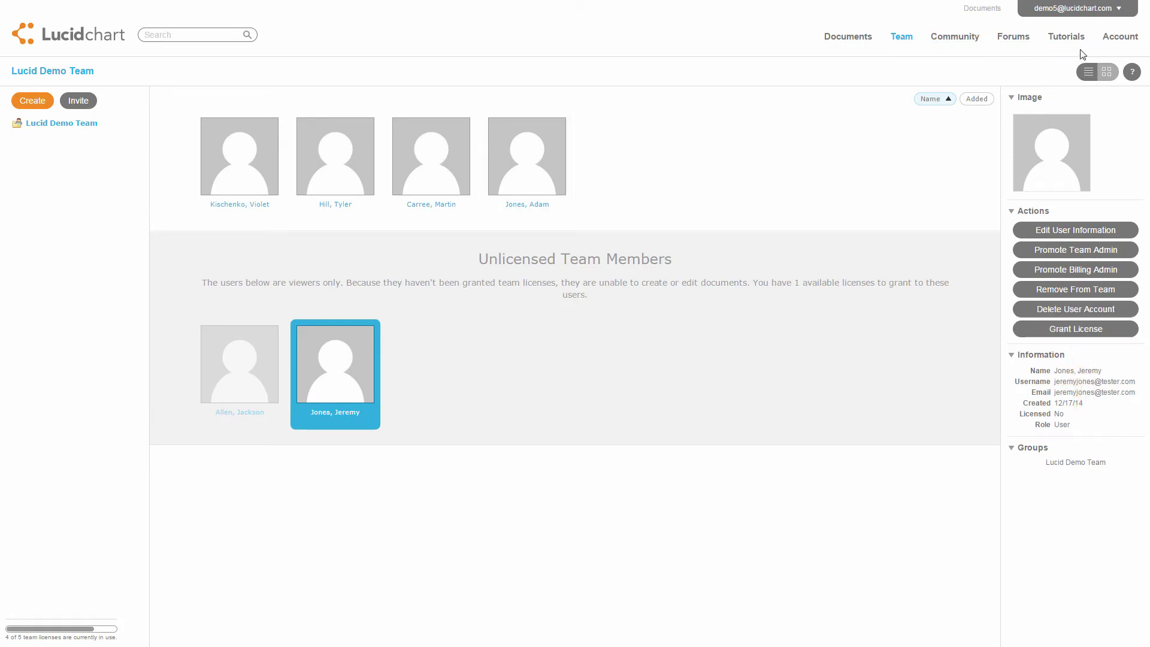
Step: Review the team pricing tiers on the Lucidchart Account page
{"action": "left_click", "coordinate": [1115, 36]}
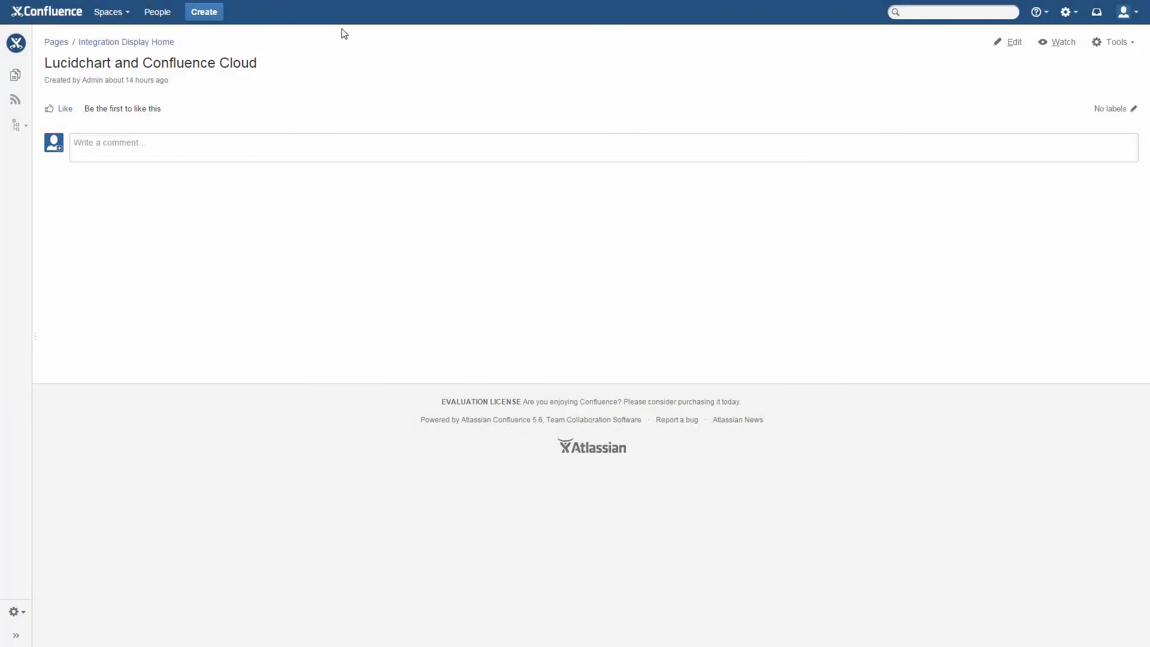
Step: Choose Add Lucidchart Diagram from the page's Tools menu
{"action": "left_click", "coordinate": [1116, 43]}
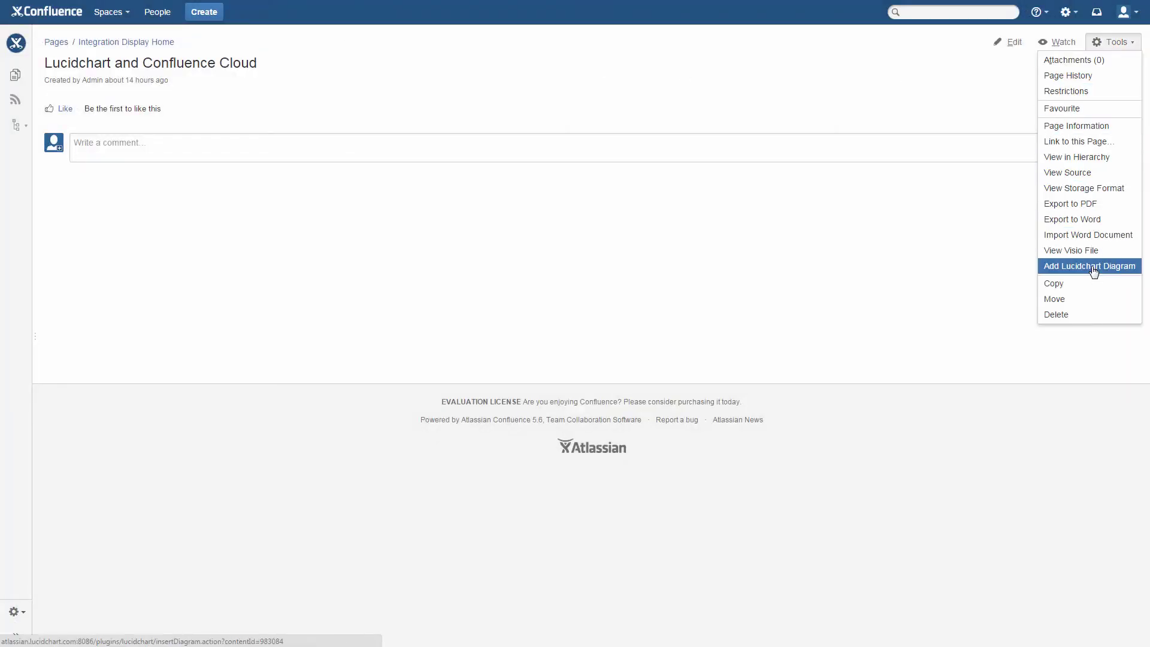
{"action": "left_click", "coordinate": [1011, 42]}
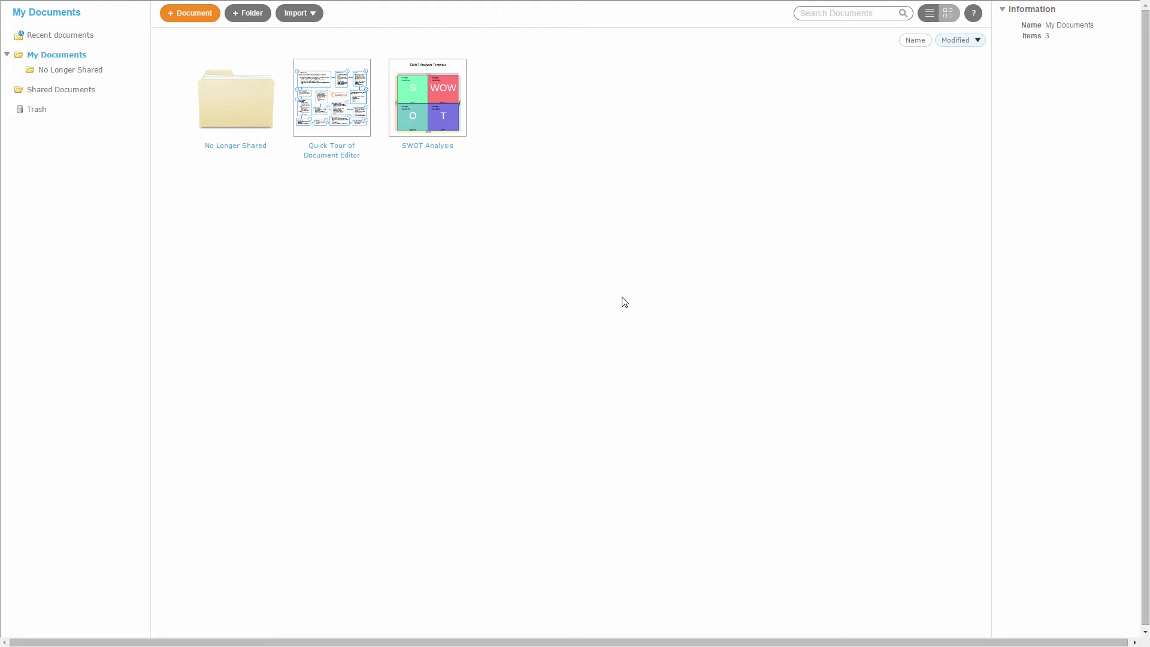
Step: Select the Quick Tour of Document Editor thumbnail and insert it into the page
{"action": "left_click", "coordinate": [332, 108]}
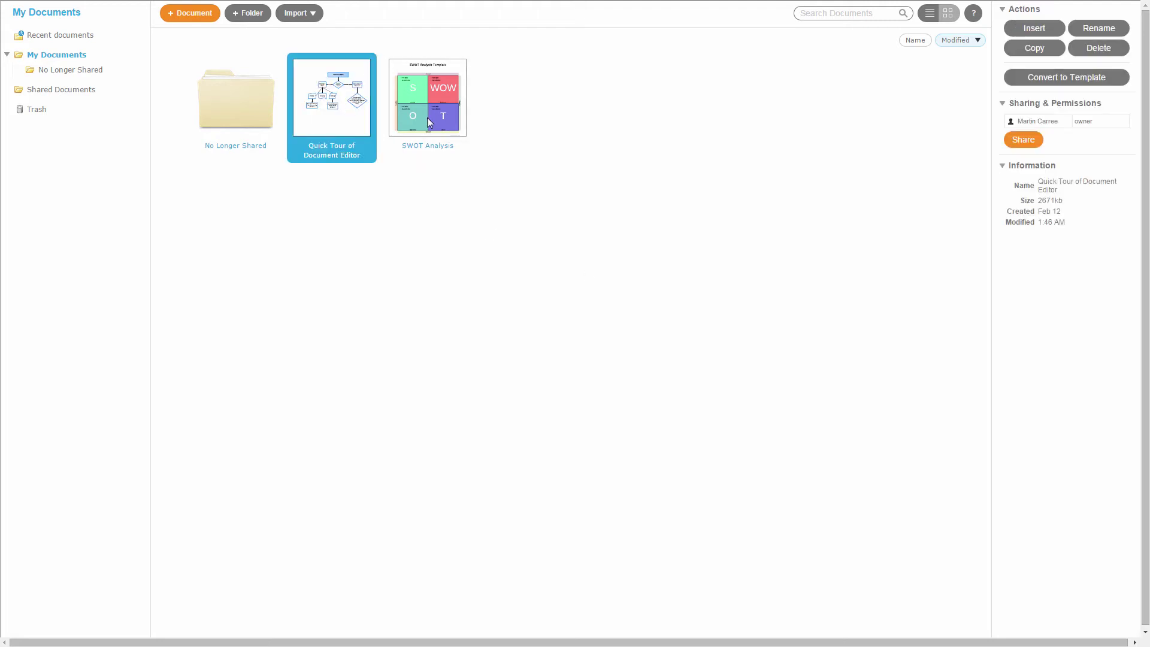
{"action": "left_click", "coordinate": [1026, 28]}
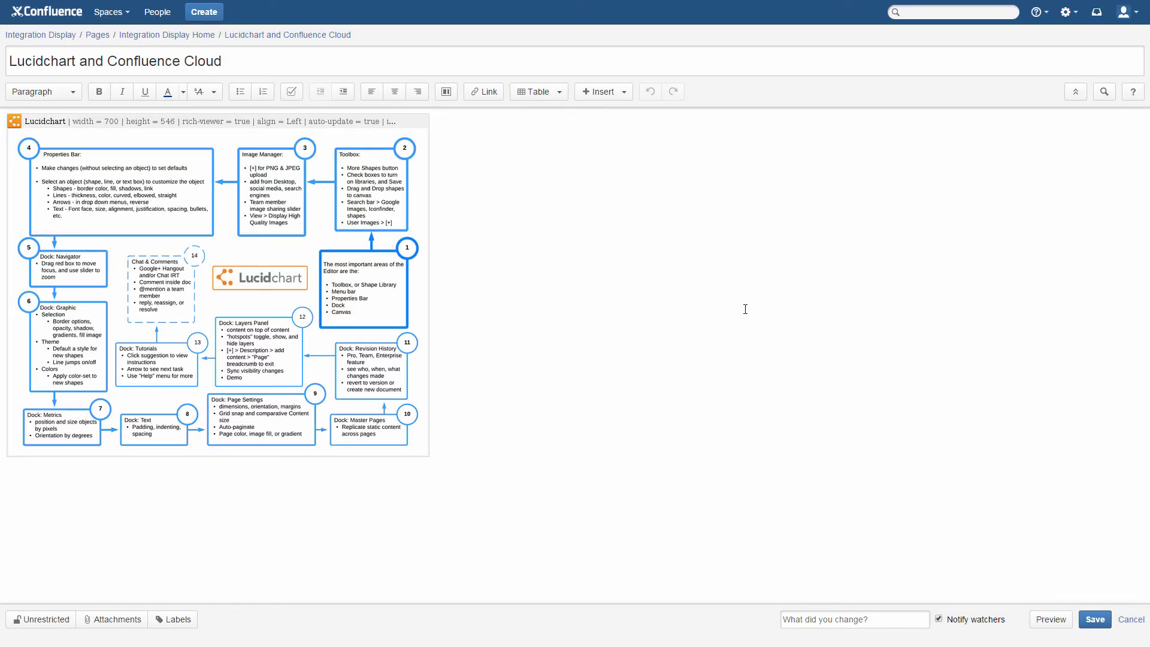
Step: Edit the embedded diagram, give the Properties Bar box an orange border, and return to Confluence
{"action": "left_click", "coordinate": [208, 327]}
{"action": "left_click", "coordinate": [28, 477]}
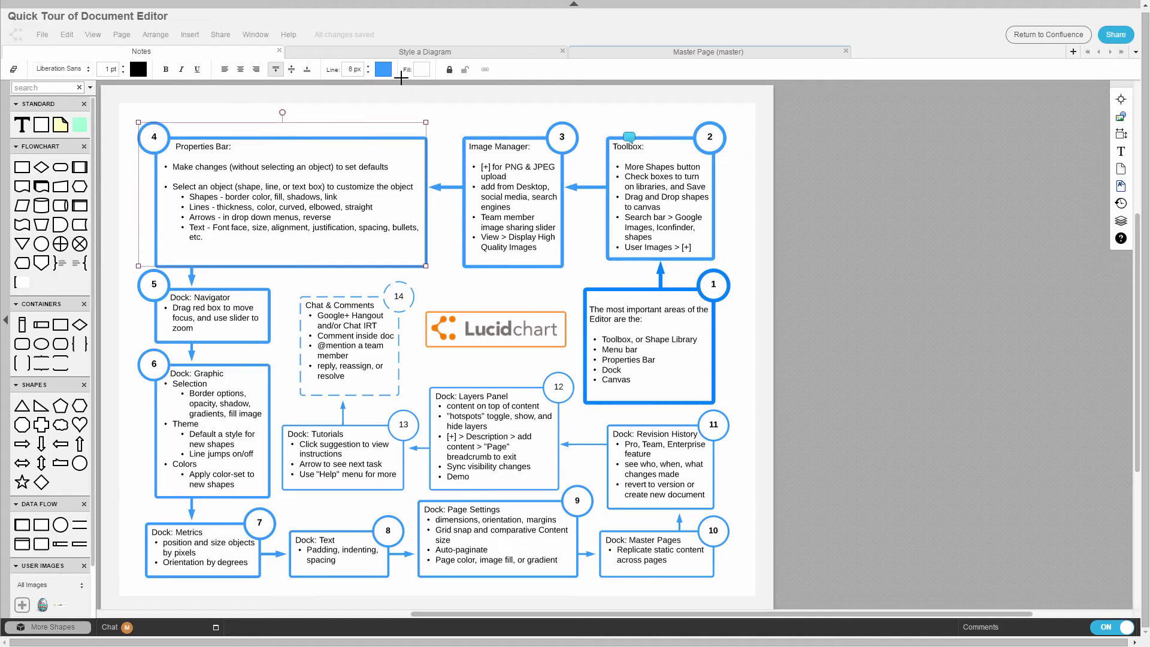
{"action": "left_click", "coordinate": [385, 70]}
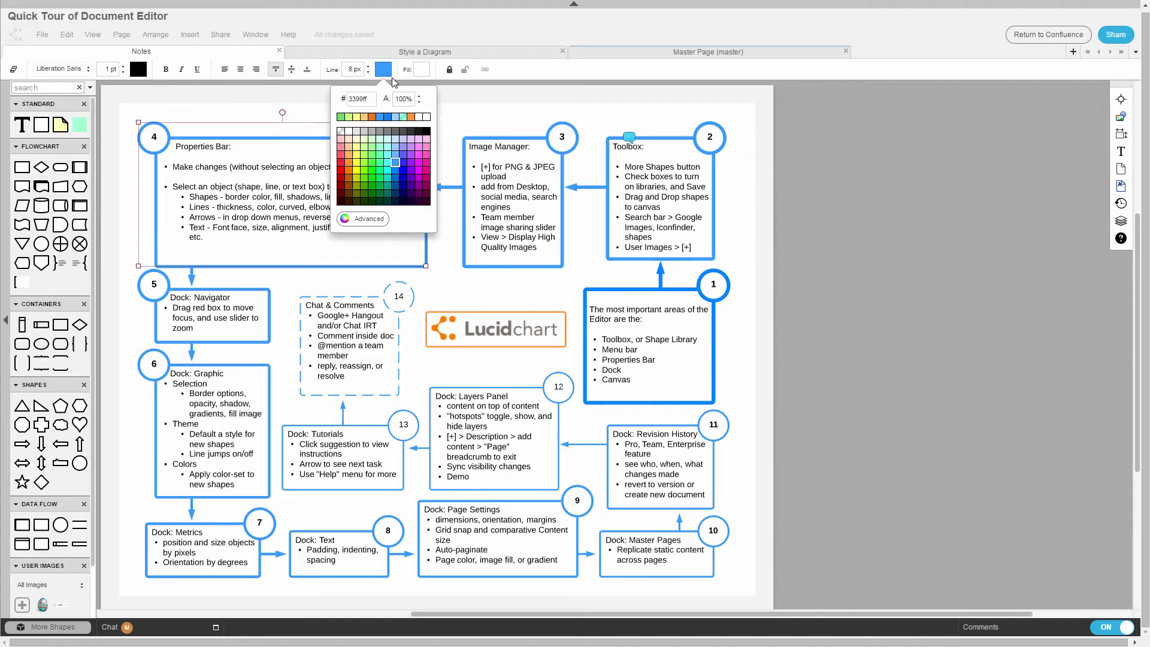
{"action": "left_click", "coordinate": [374, 117]}
{"action": "left_click", "coordinate": [1049, 35]}
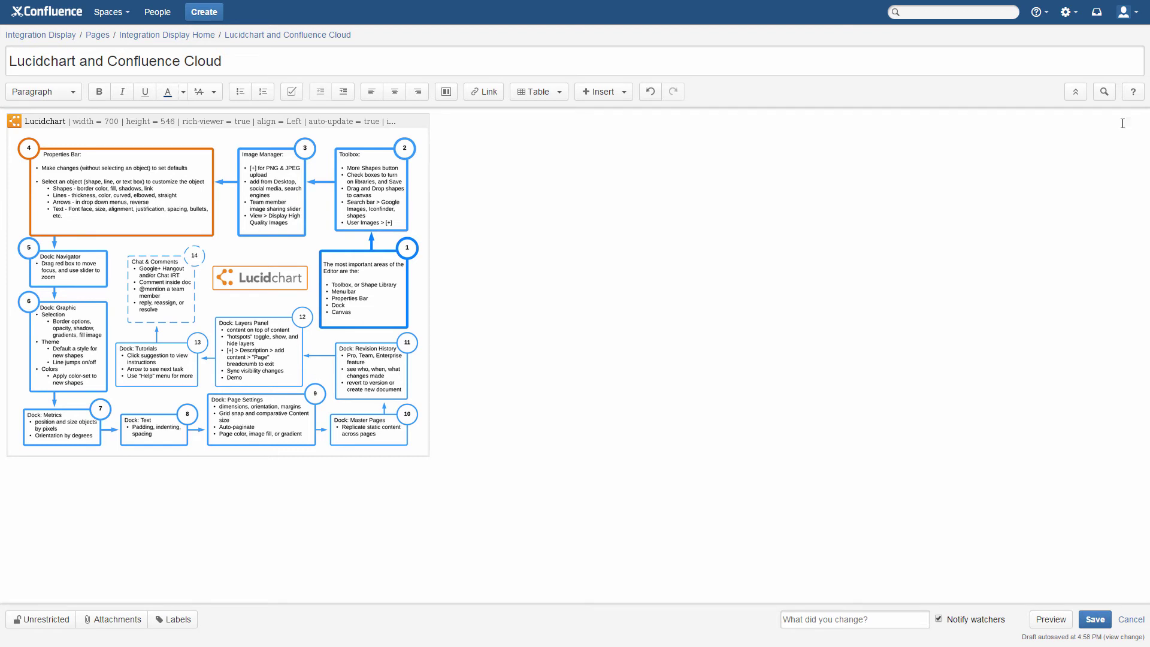
Step: Center-align the Lucidchart macro in its properties, then save and publish the page
{"action": "left_click", "coordinate": [154, 296]}
{"action": "left_click", "coordinate": [70, 478]}
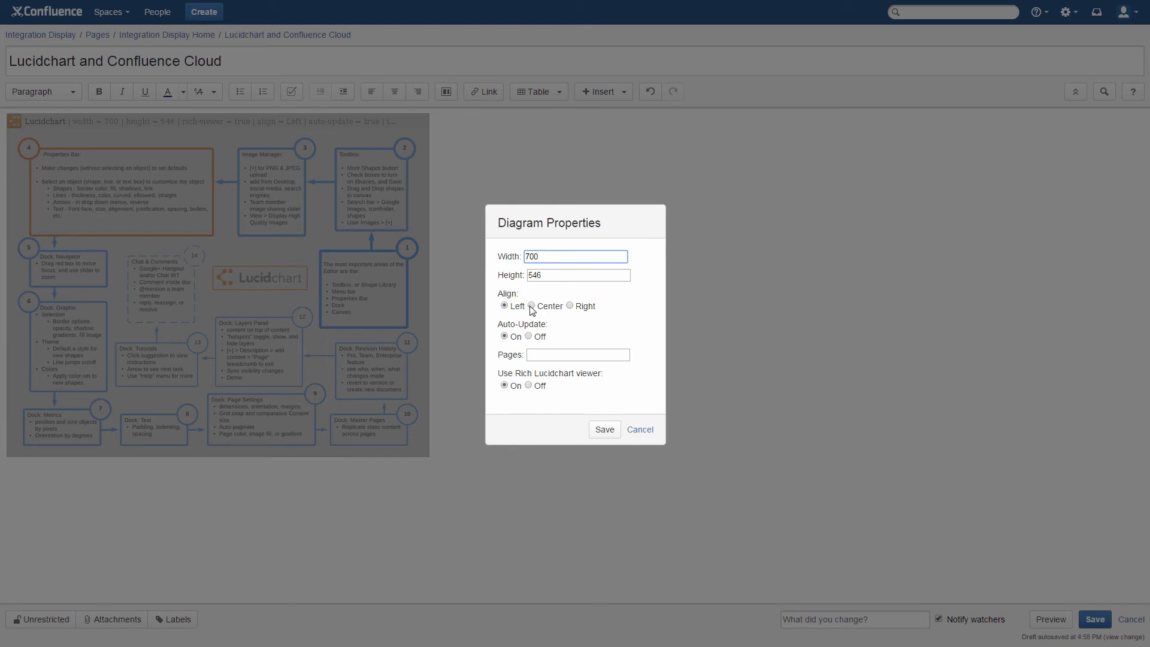
{"action": "left_click", "coordinate": [531, 306]}
{"action": "left_click", "coordinate": [604, 429]}
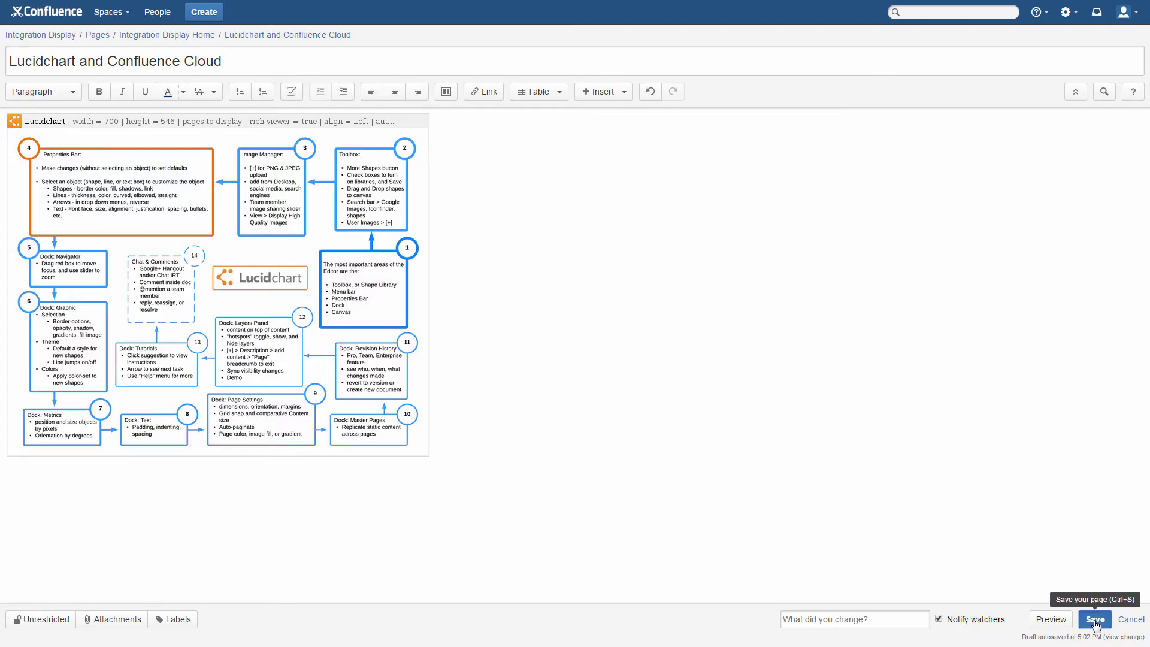
{"action": "left_click", "coordinate": [1096, 619]}
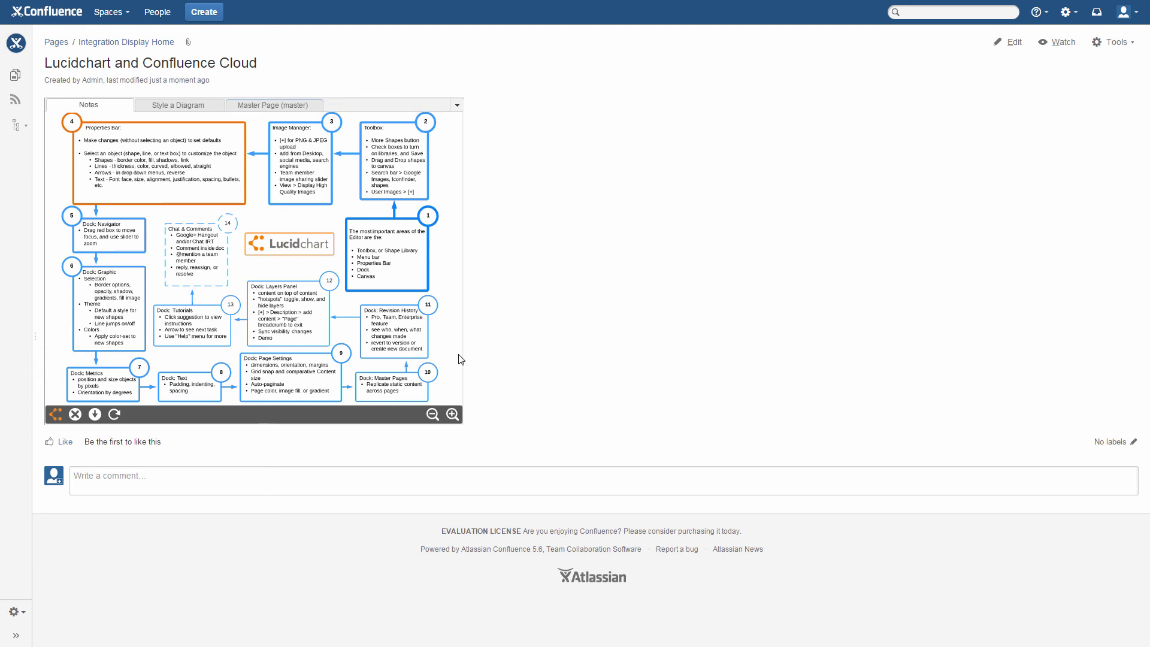
{"action": "left_click", "coordinate": [452, 414]}
{"action": "left_click", "coordinate": [432, 413]}
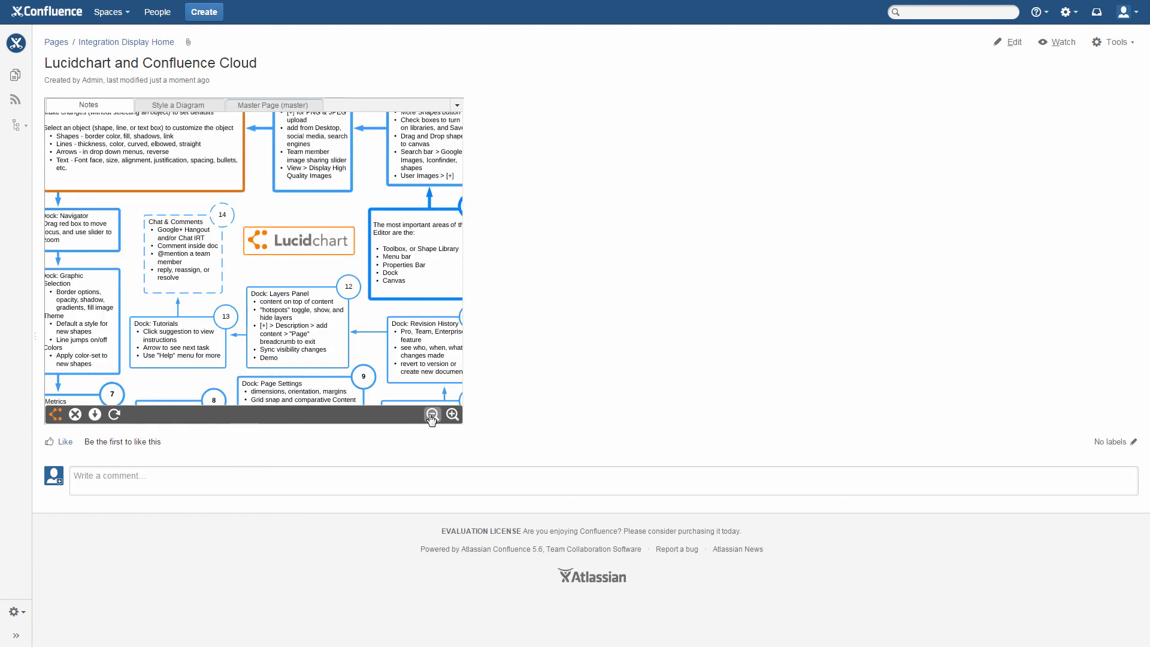
{"action": "left_click", "coordinate": [433, 413]}
{"action": "left_click", "coordinate": [178, 106]}
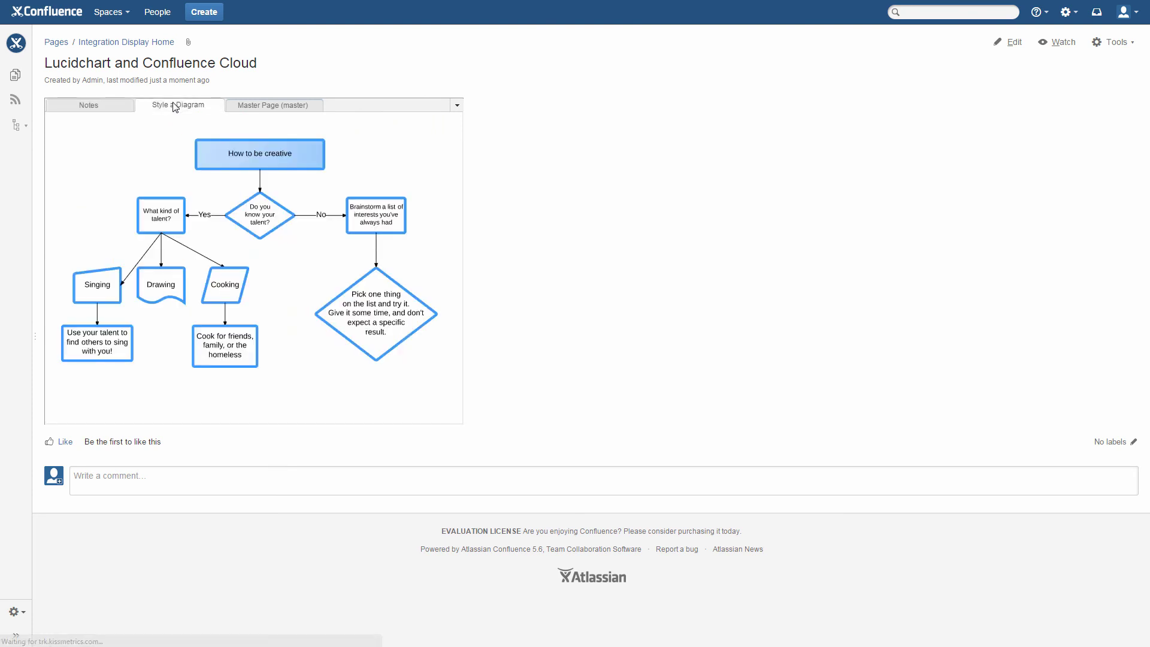
{"action": "left_click", "coordinate": [106, 105]}
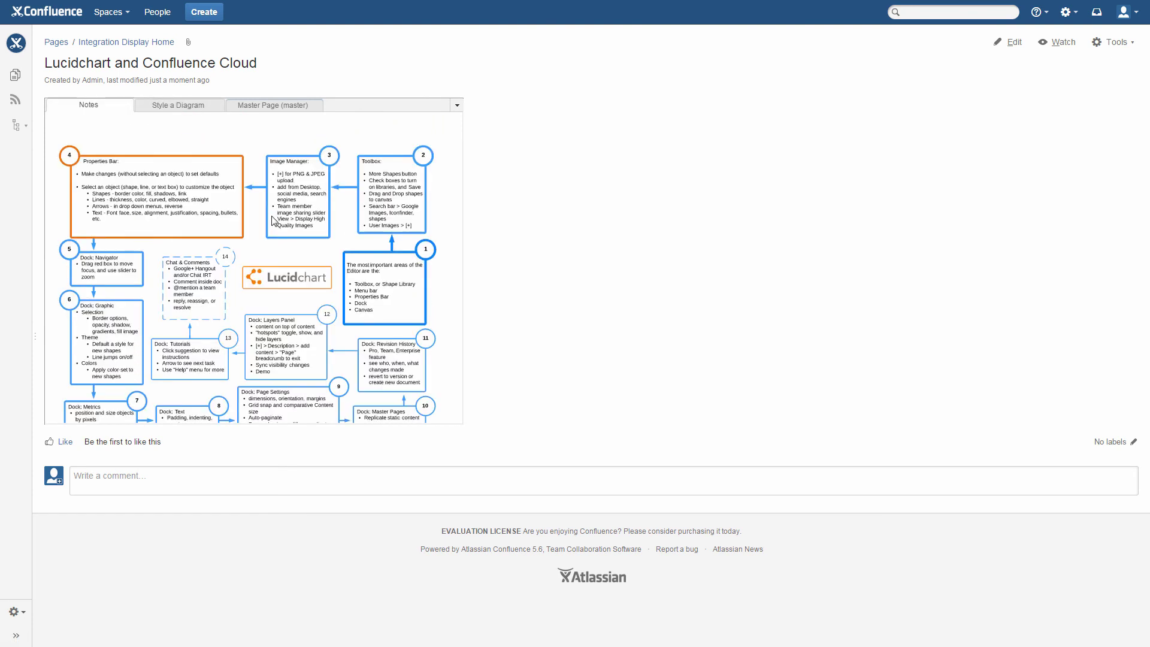